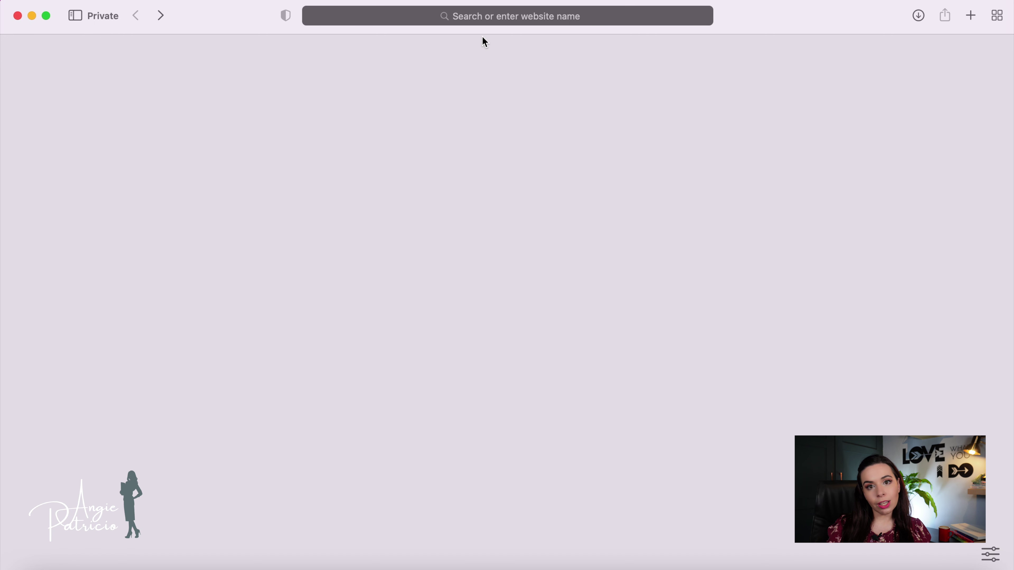
Go to chat.openai.com and sign up with an email address and a password
left_click(483, 23)
type("chat.openai.com")
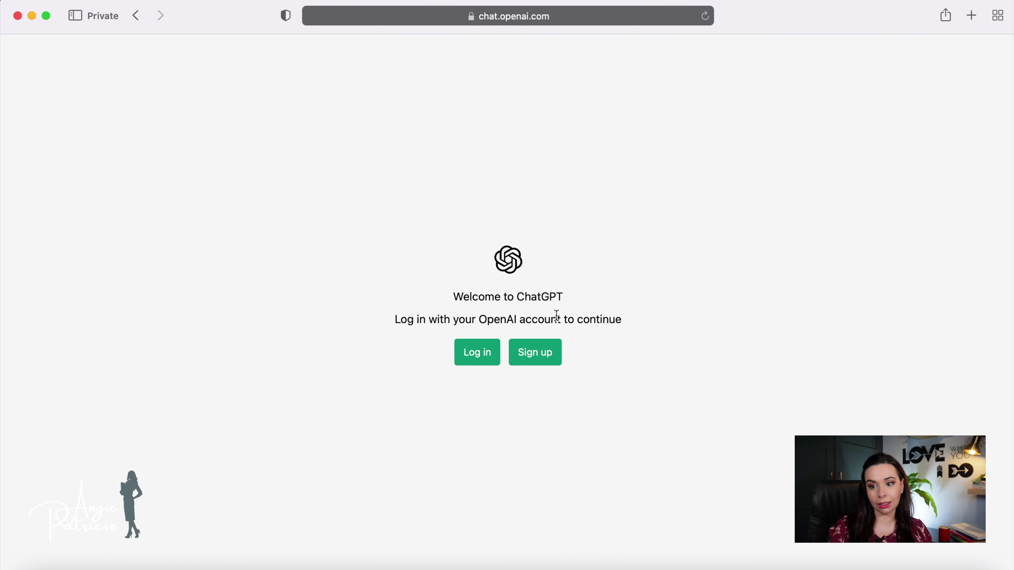
left_click(548, 366)
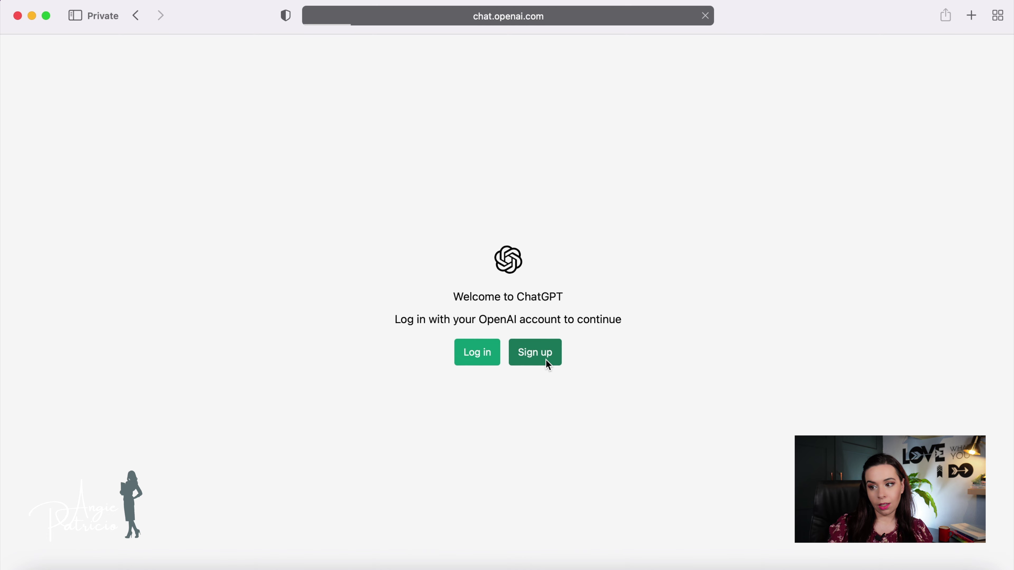
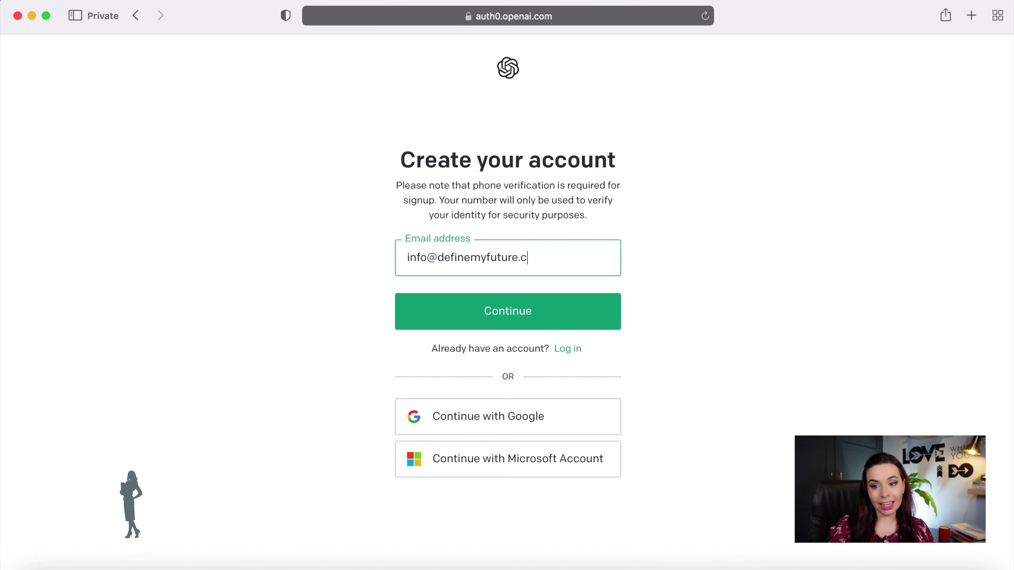
left_click(481, 312)
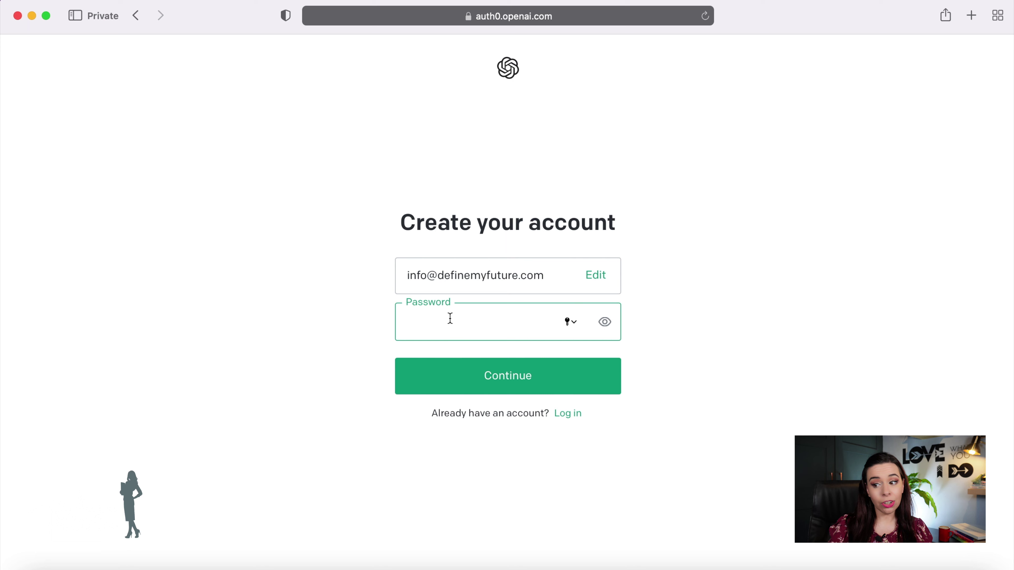
type("•••••••••••••")
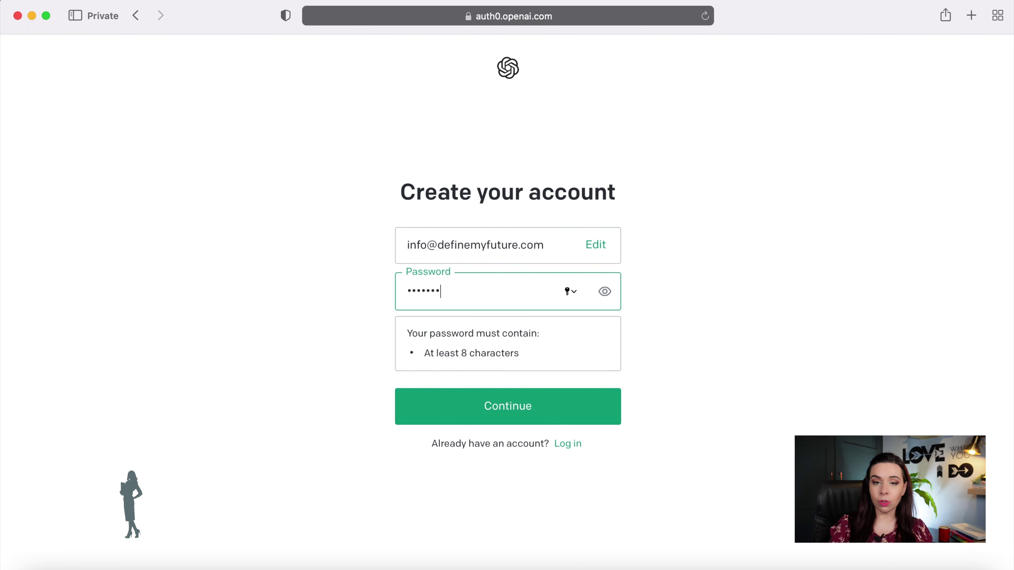
left_click(533, 419)
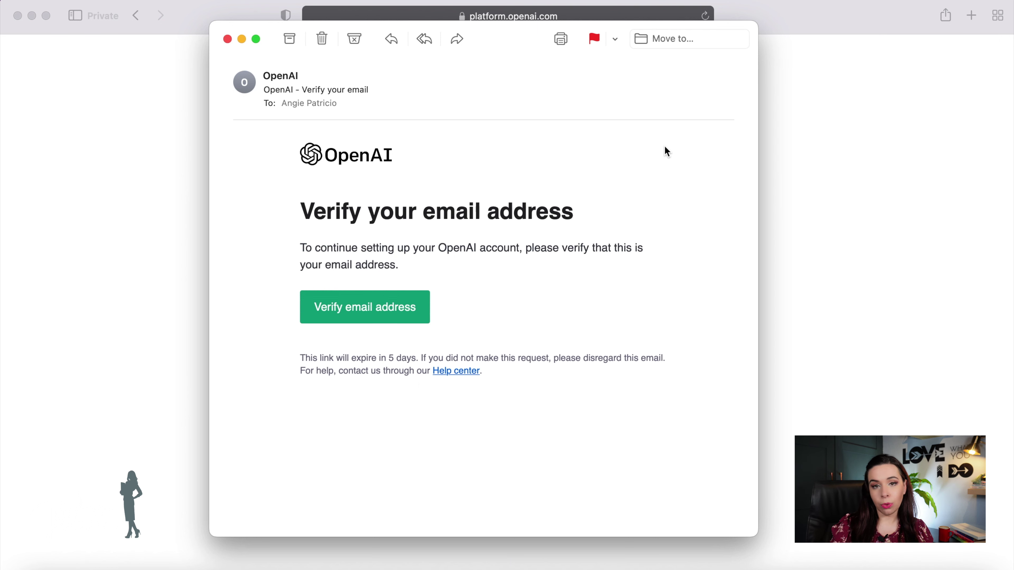
Confirm the account's email address using the link in OpenAI's verification email
left_click(397, 313)
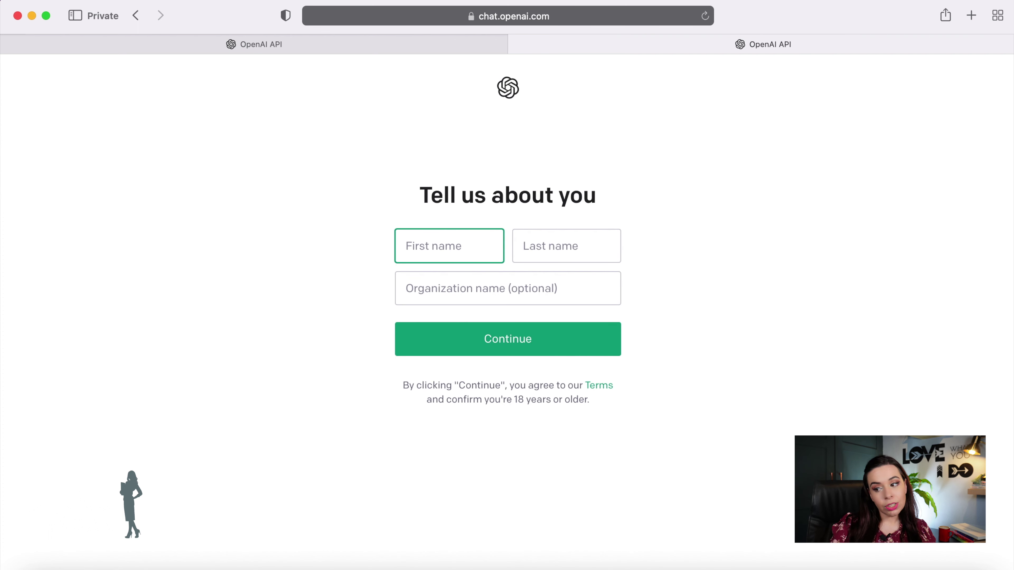
Enter the user's first and last name, then verify the phone with the SMS code
key("Tab")
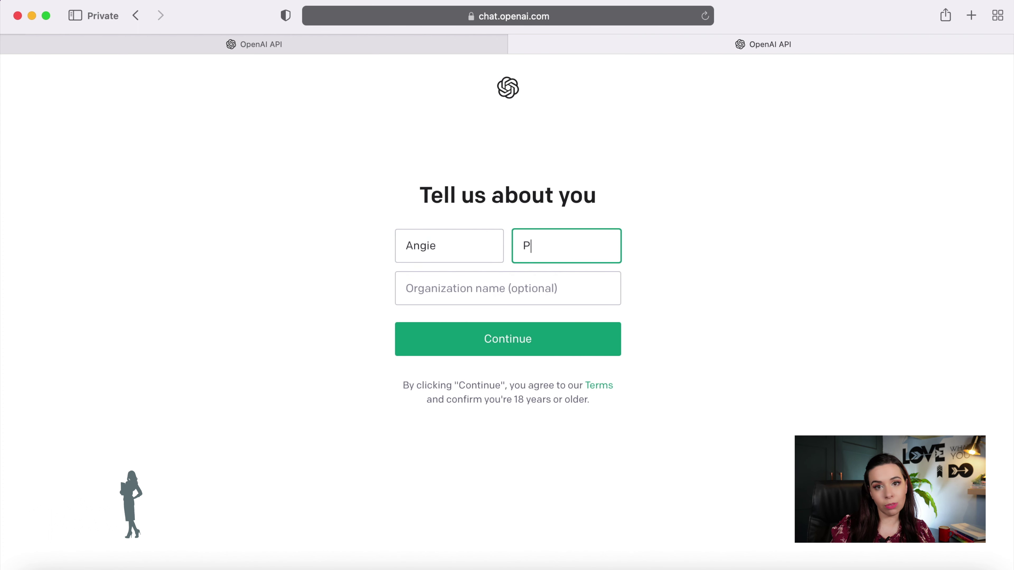
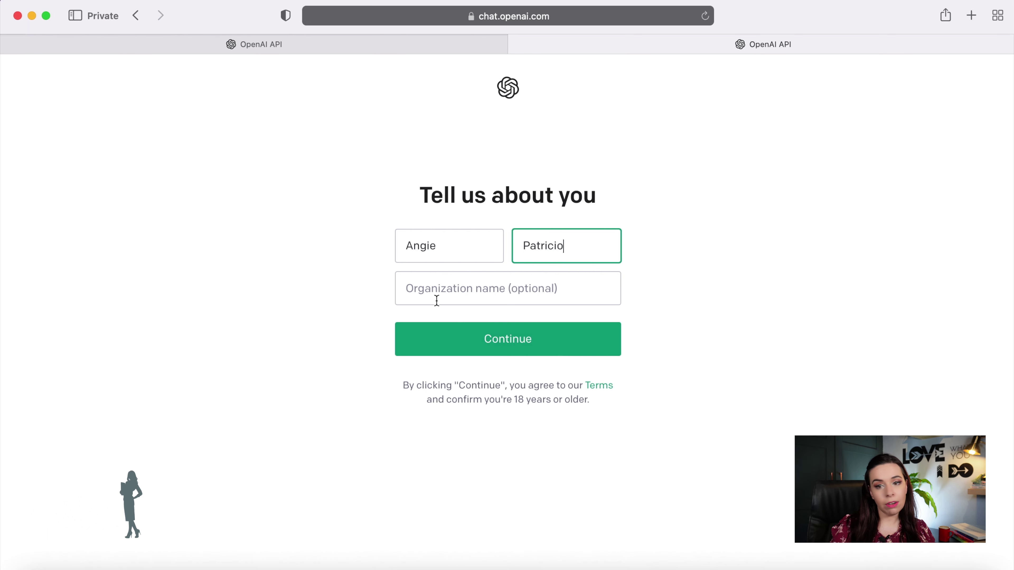
left_click(469, 343)
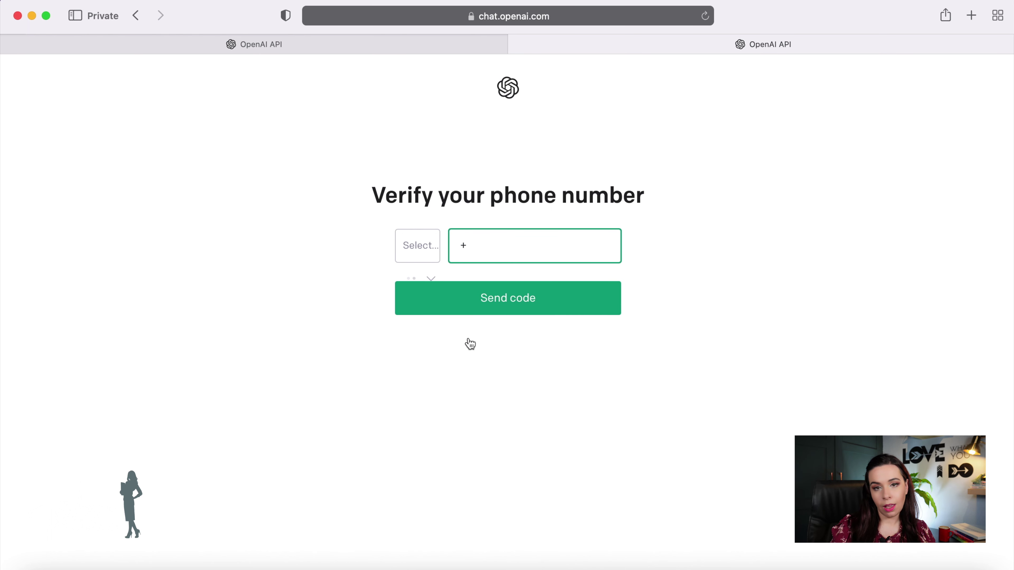
left_click(574, 301)
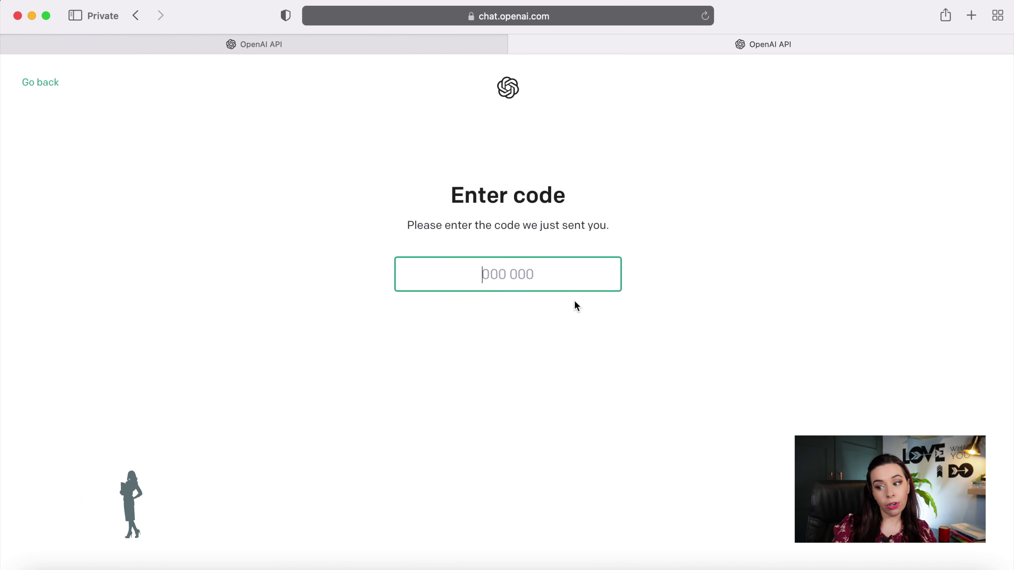
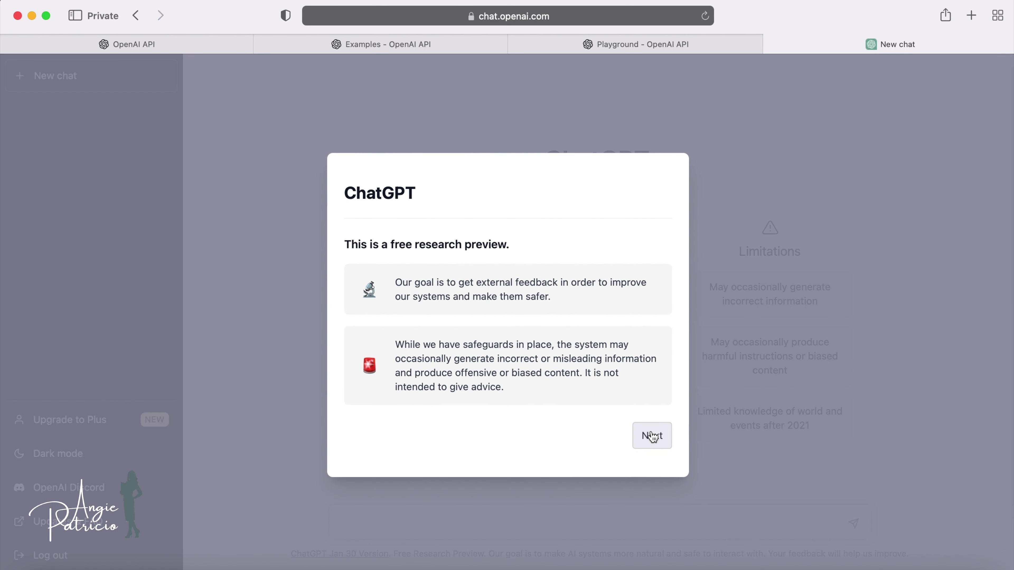
Step through all three research-preview welcome notices and dismiss them
left_click(652, 435)
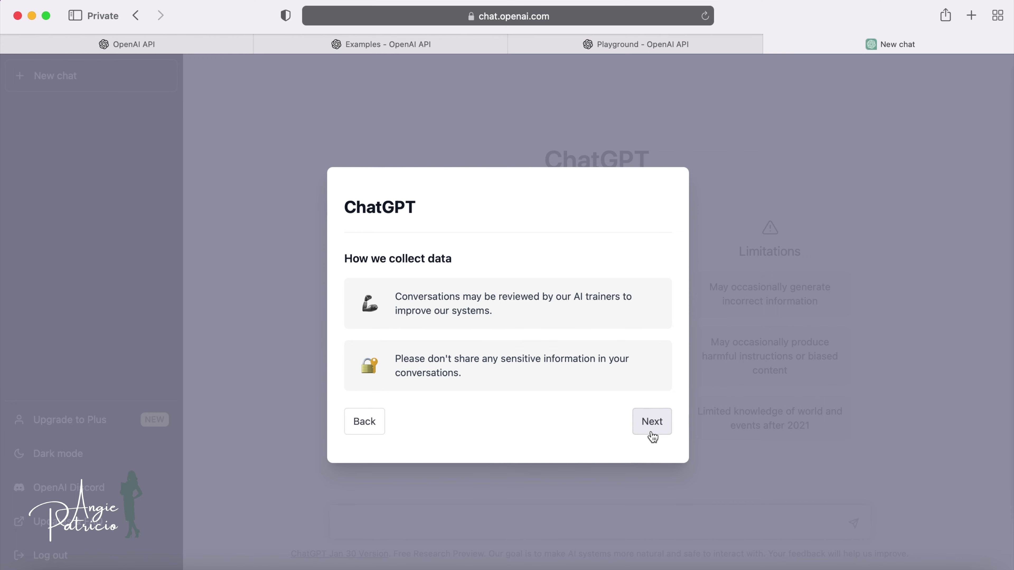
left_click(653, 432)
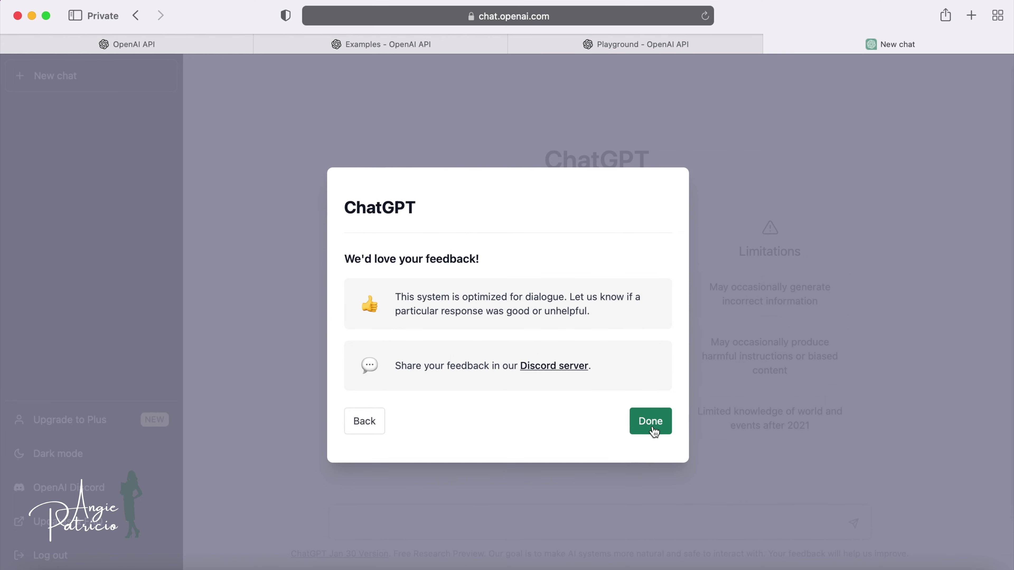
left_click(651, 421)
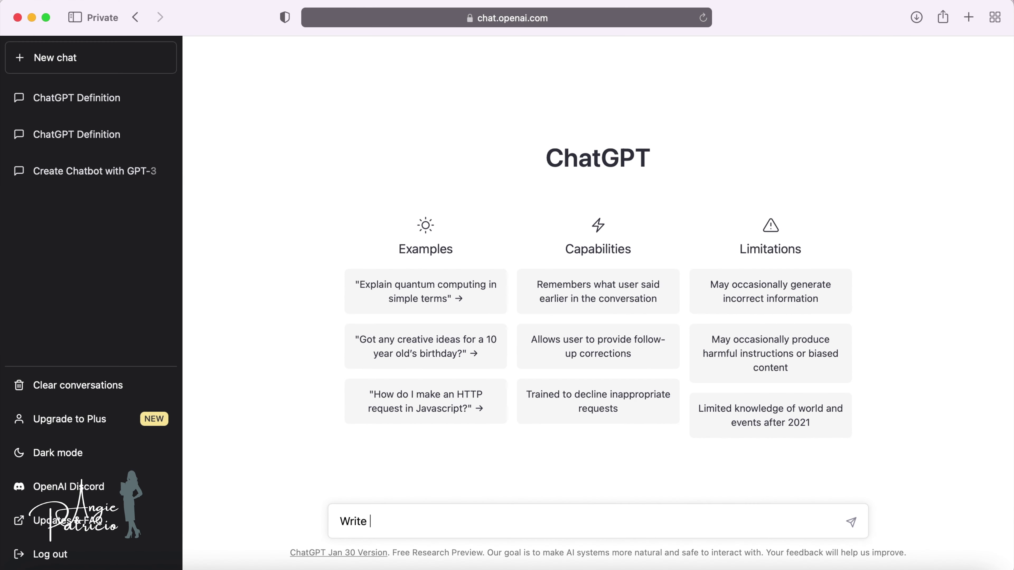
Send the prompt 'Write an email to tell an important person that I am going to be late for a meeting'
type("an email to tell")
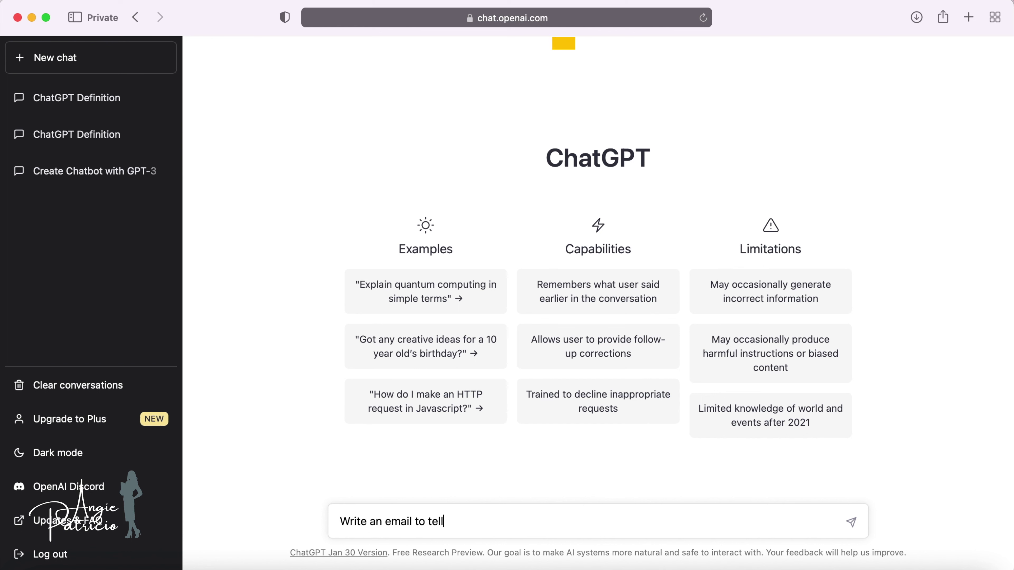
type(" an important person tha")
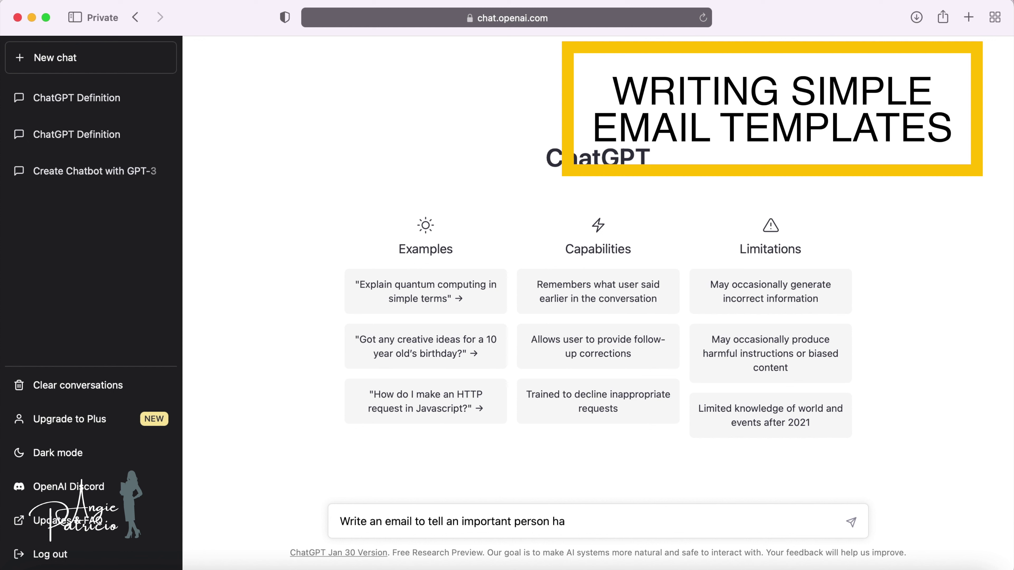
type("t I ")
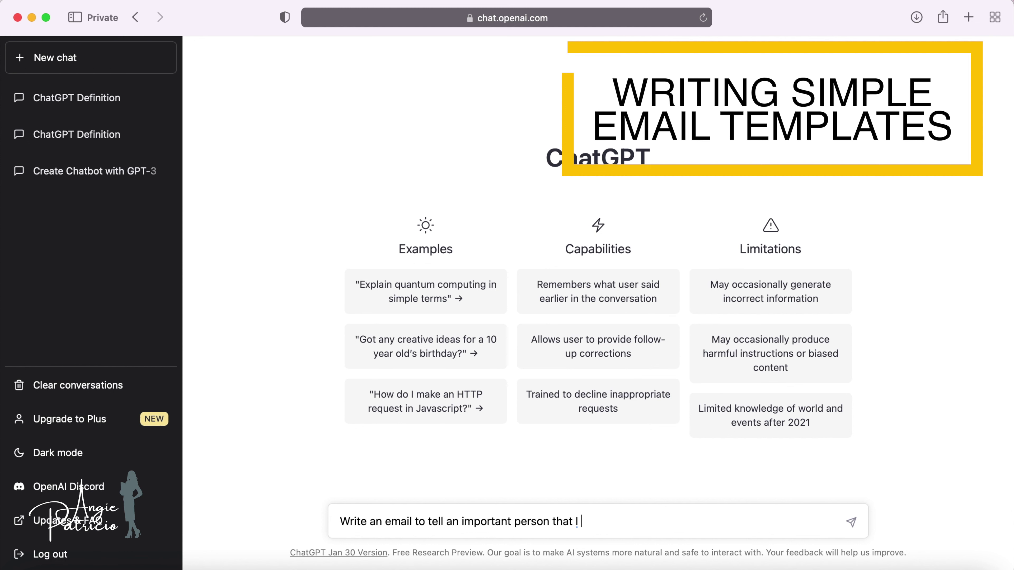
type("am going to be la")
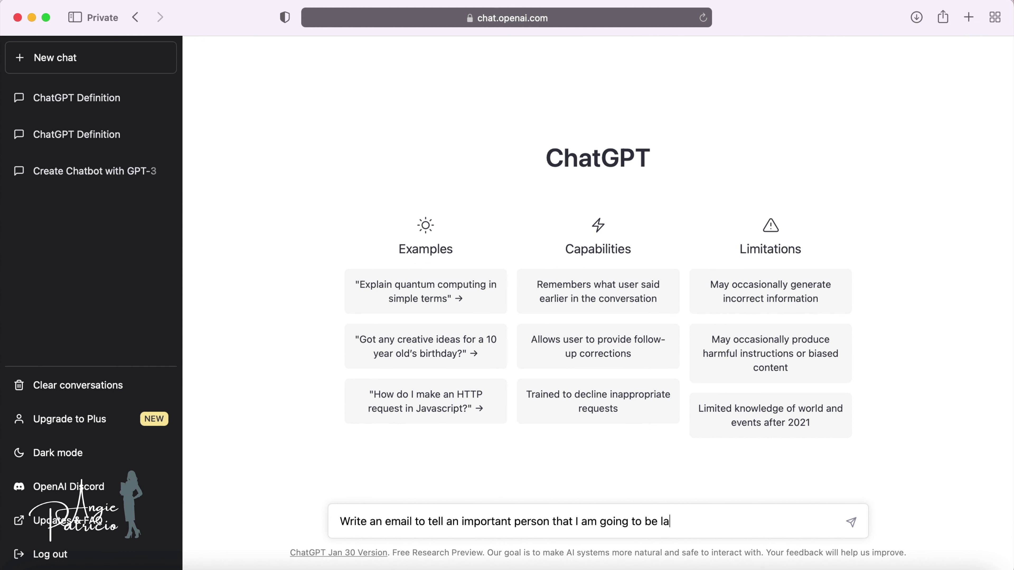
type("te for a meeting")
key("Return")
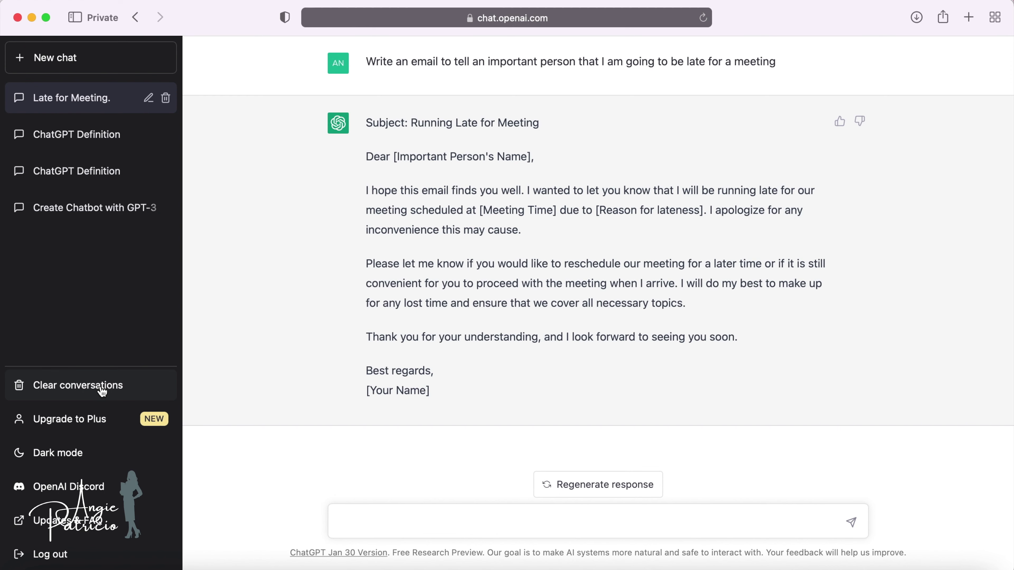
Send the prompt 'Write a cover letter for me' in the same chat
type("Write a cover letter for me")
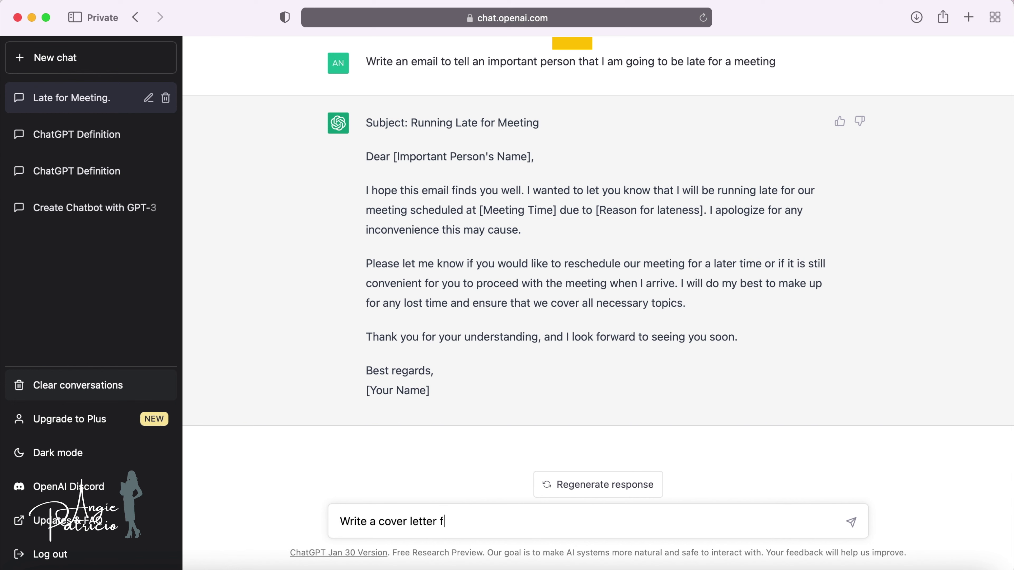
key("Return")
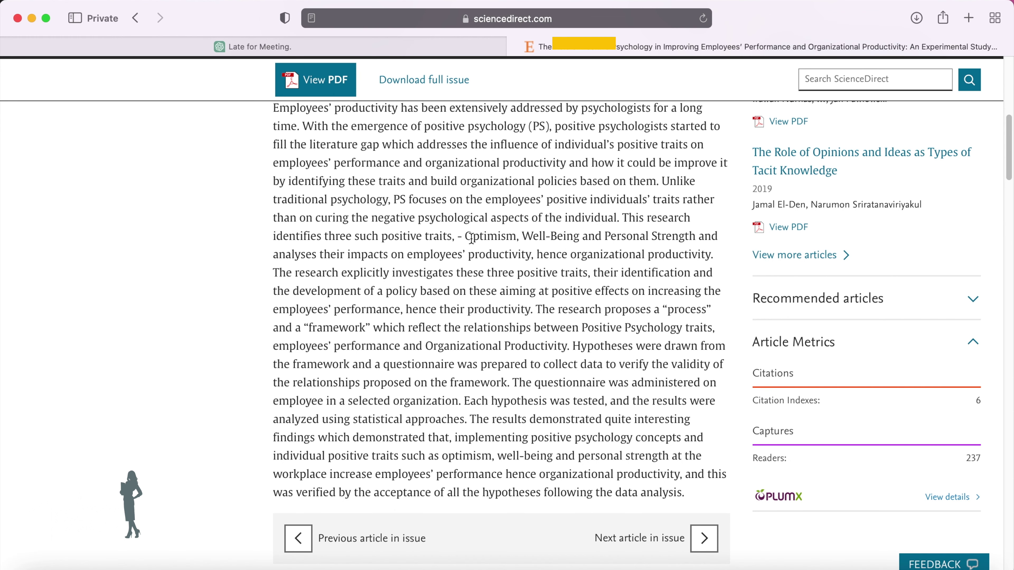
Select the entire Abstract paragraph of the positive psychology article
left_click_drag(271, 134, 691, 514)
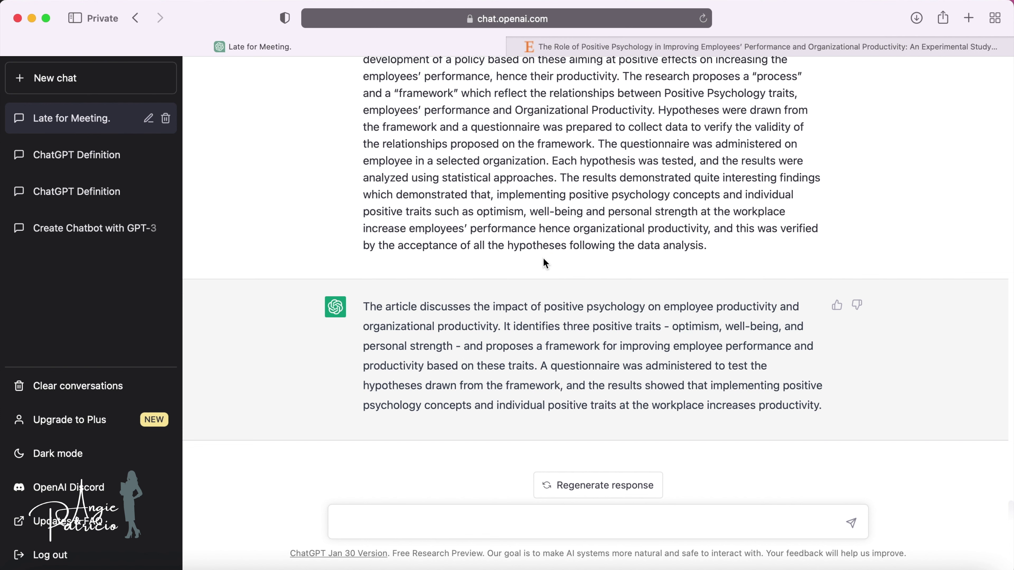
Scroll up the chat to review the 'summarise' prompt with the abstract and its summary
scroll(581, 336, "up", 5)
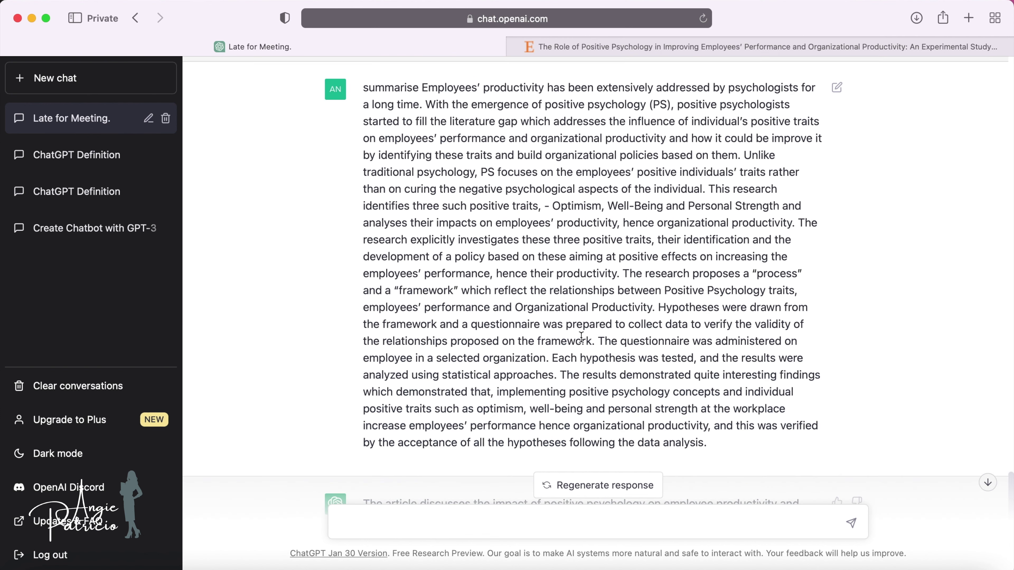
scroll(625, 343, "up", 2)
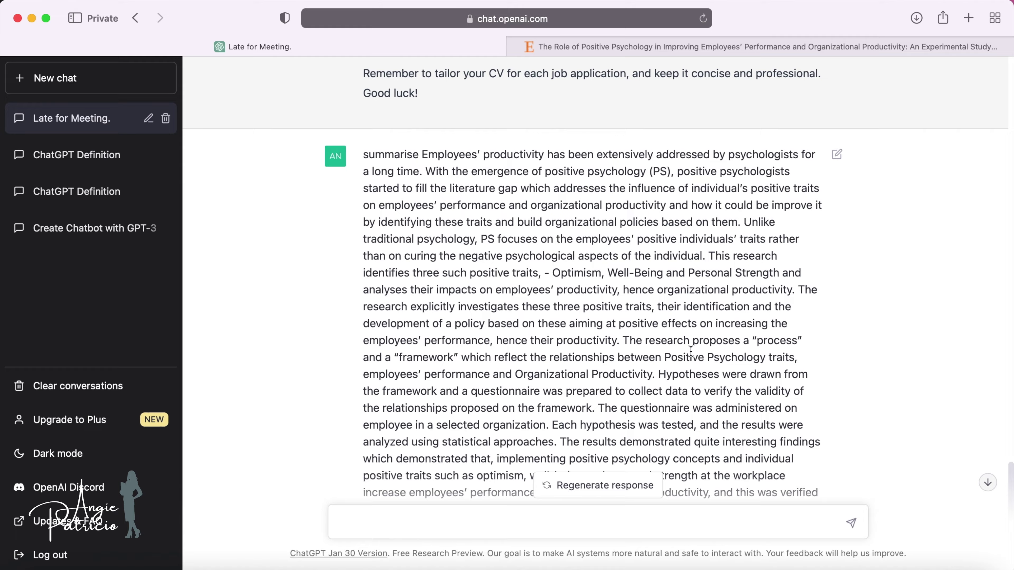